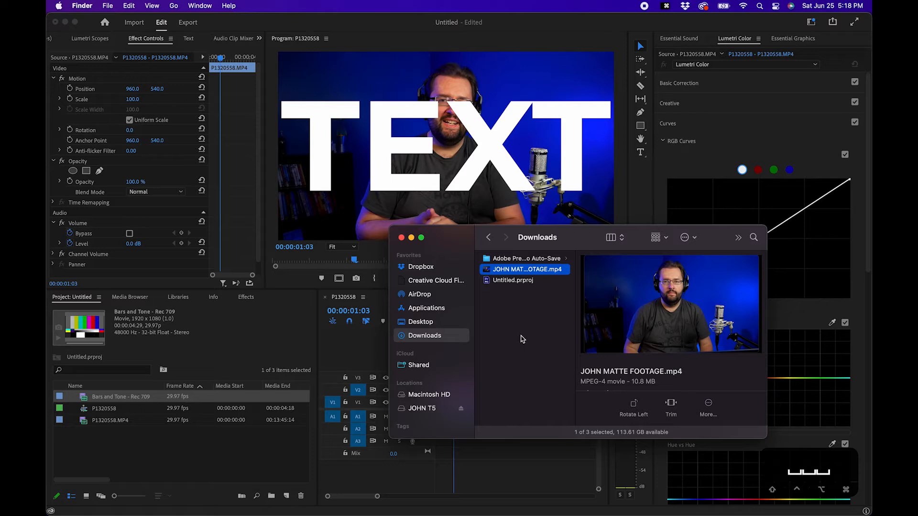
# Preview JOHN MATTE FOOTAGE.mp4 from Downloads, switch to Runway in Chrome and upload the file to the assets
pyautogui.press('space')
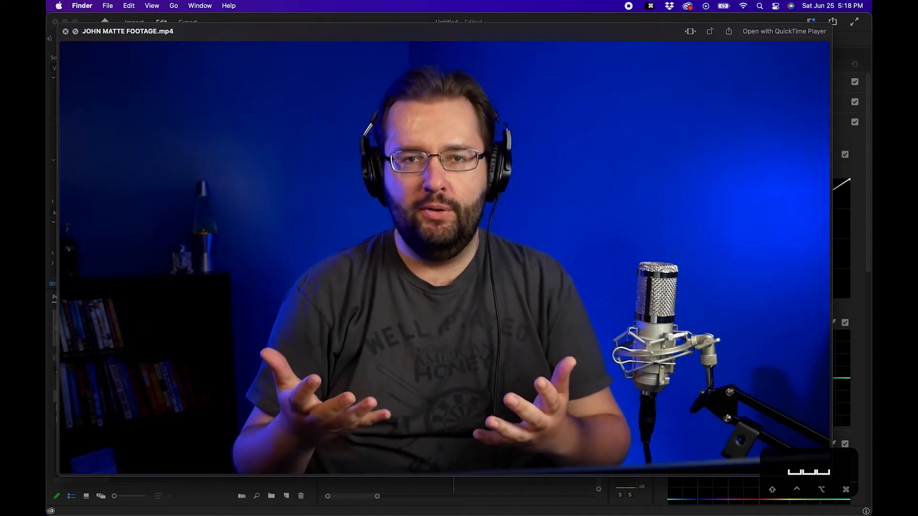
pyautogui.press('space')
pyautogui.moveTo(383, 514)
pyautogui.click(312, 497)
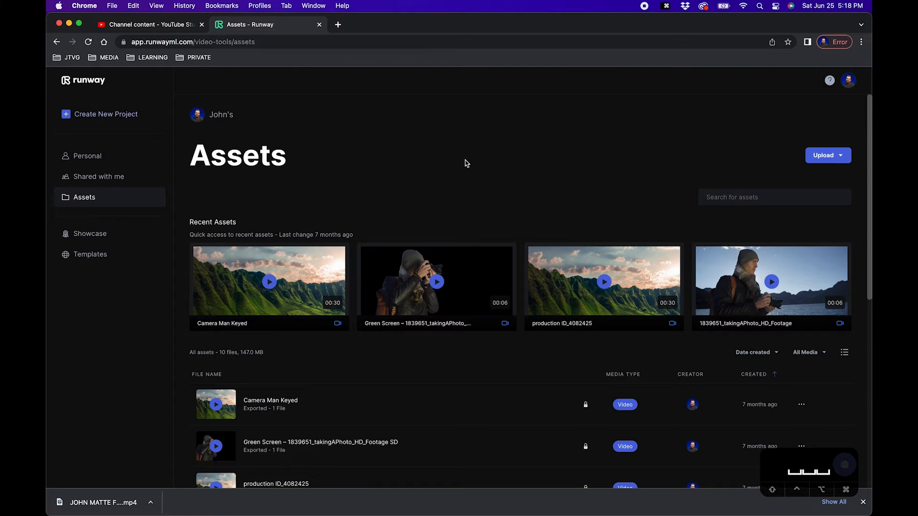
pyautogui.click(829, 155)
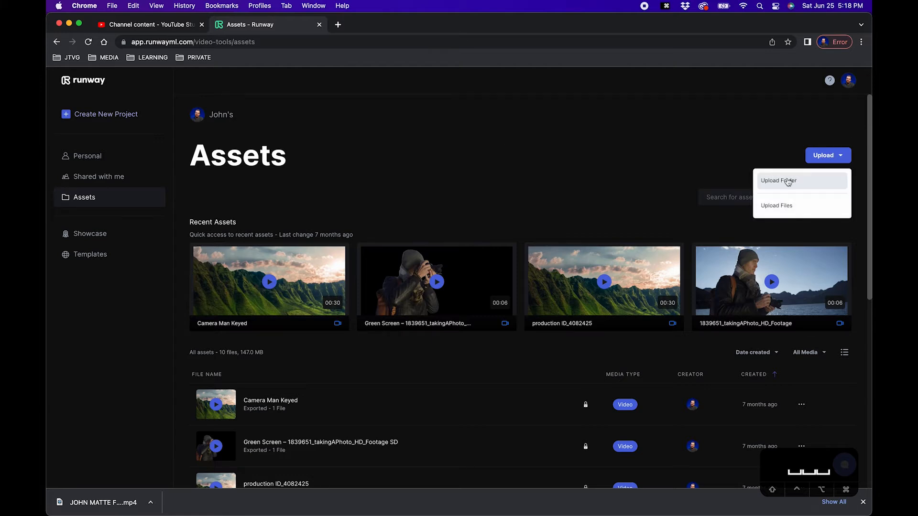
pyautogui.click(779, 210)
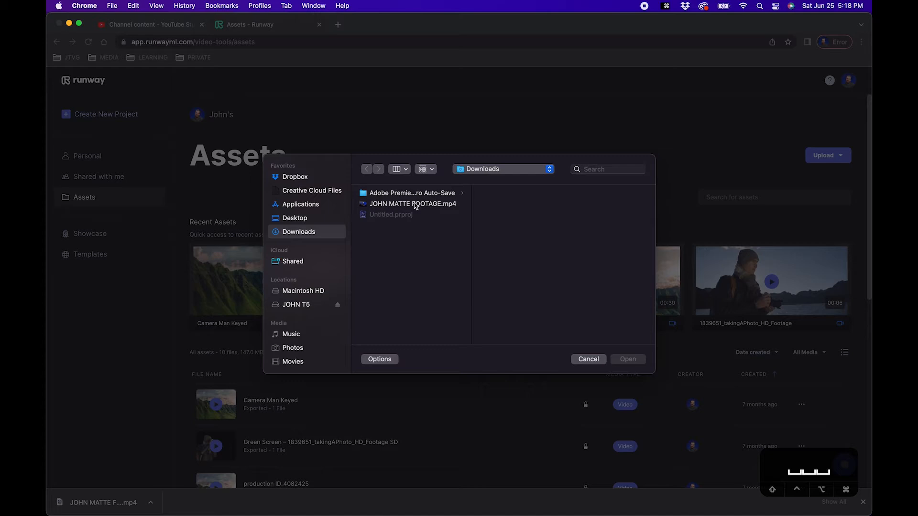
pyautogui.click(405, 205)
pyautogui.click(624, 359)
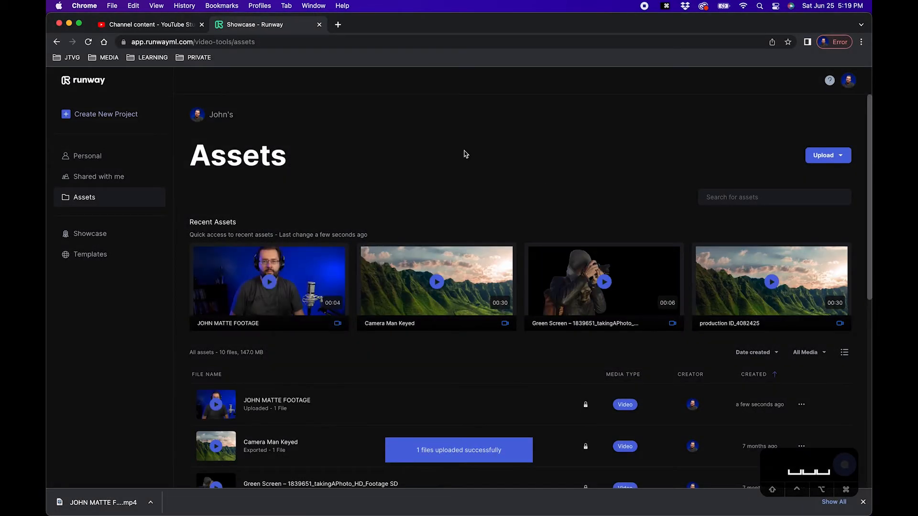
# Create a new Green Screen project and place the JOHN MATTE FOOTAGE clip on its timeline
pyautogui.click(107, 113)
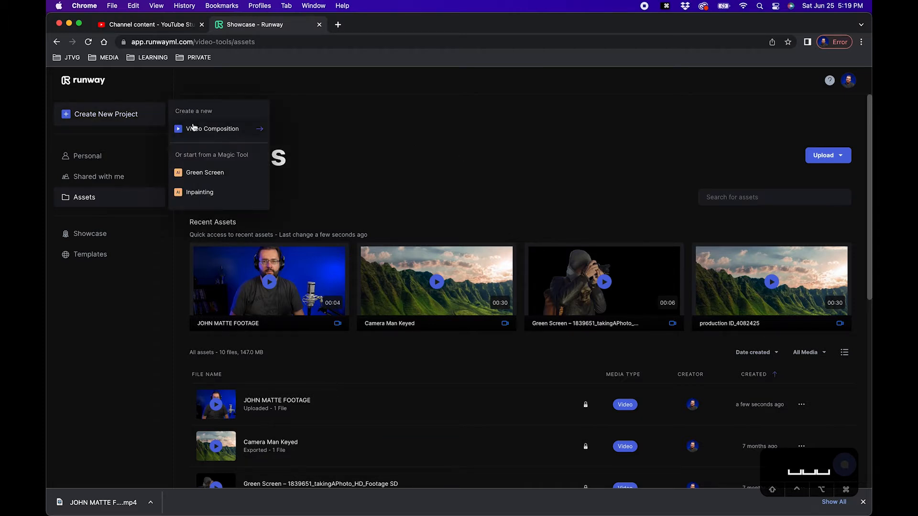
pyautogui.click(198, 173)
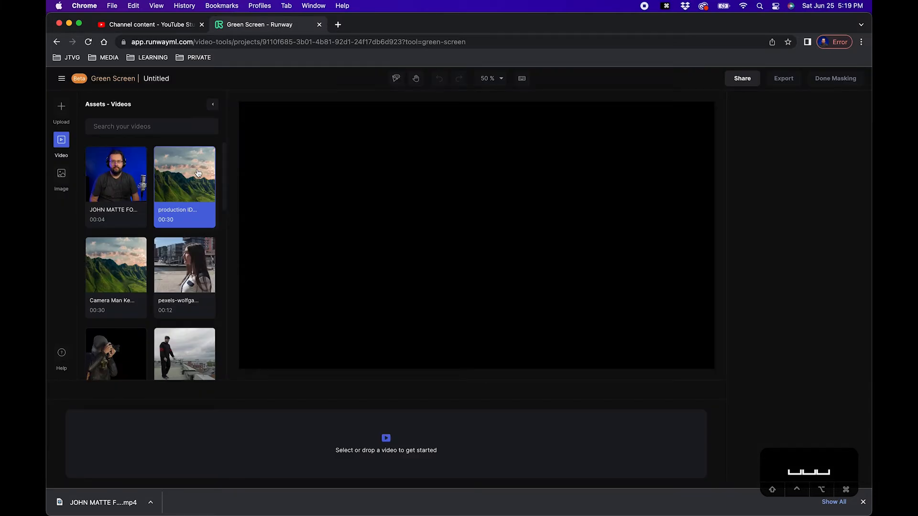
pyautogui.moveTo(116, 188); pyautogui.dragTo(213, 444)
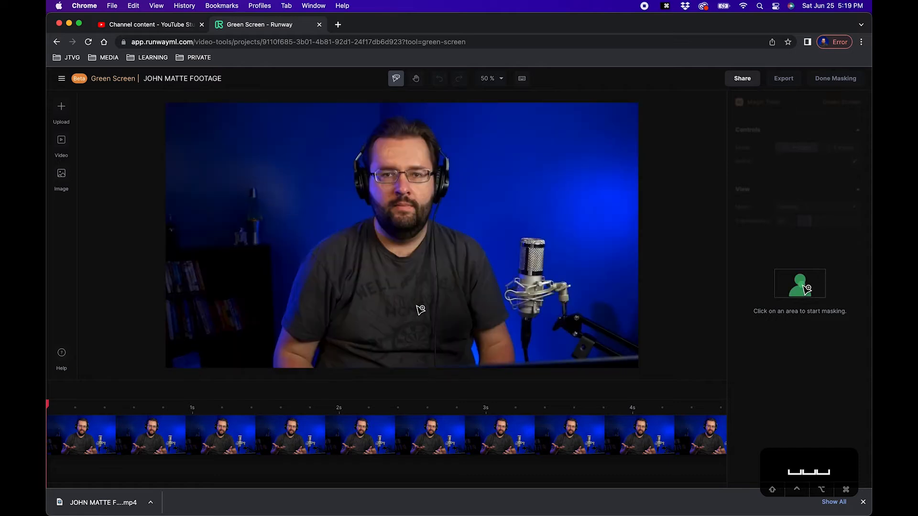
# Mark the man as the masked subject on the first frame with include points on his face, shirt and forearm
pyautogui.click(328, 301)
pyautogui.click(366, 248)
pyautogui.click(400, 231)
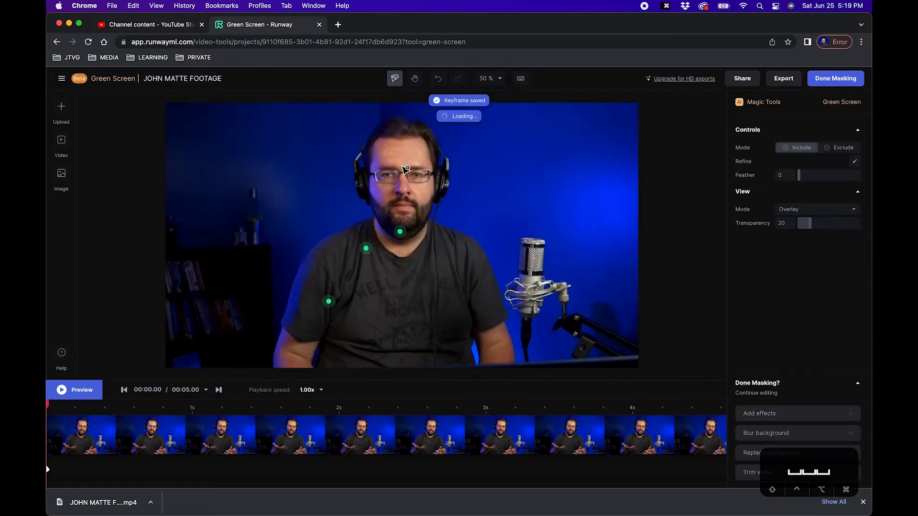
pyautogui.click(400, 160)
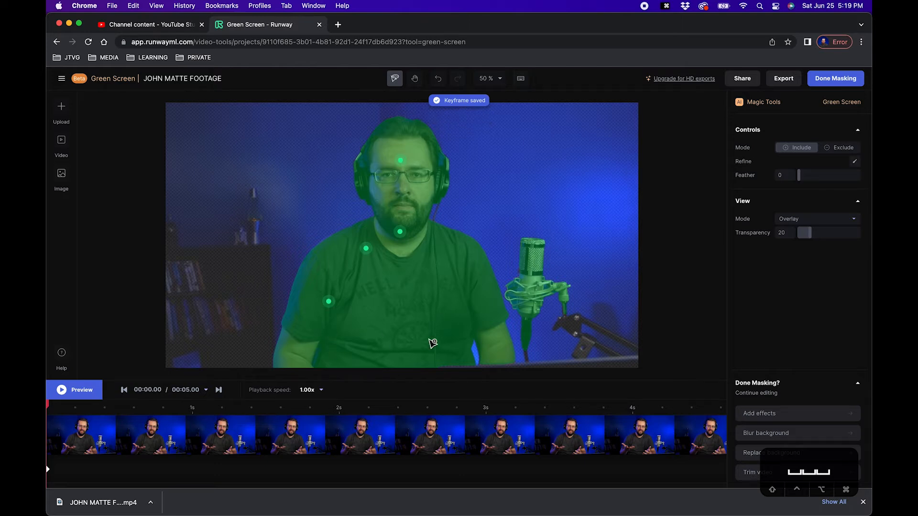
pyautogui.click(436, 331)
pyautogui.click(376, 352)
pyautogui.click(436, 276)
pyautogui.click(498, 355)
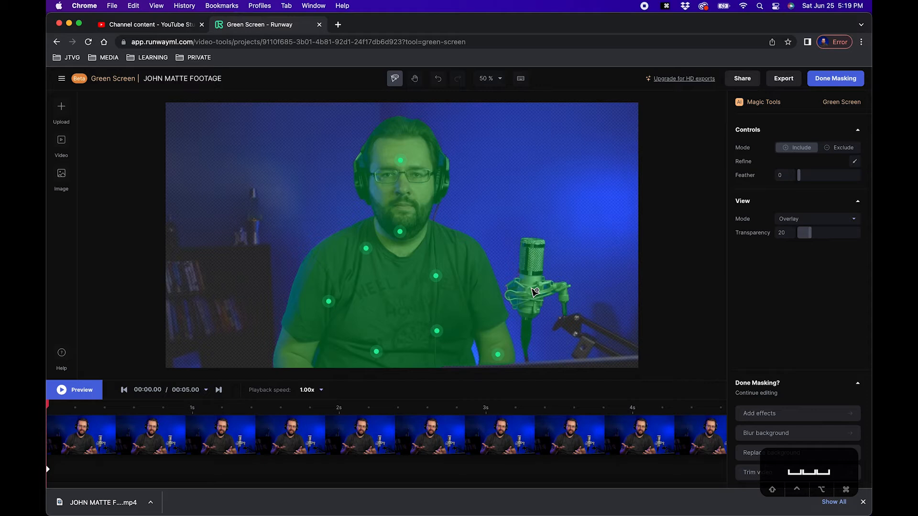
# Remove the microphone and its shock mount from the mask with exclude points
pyautogui.click(844, 149)
pyautogui.click(526, 286)
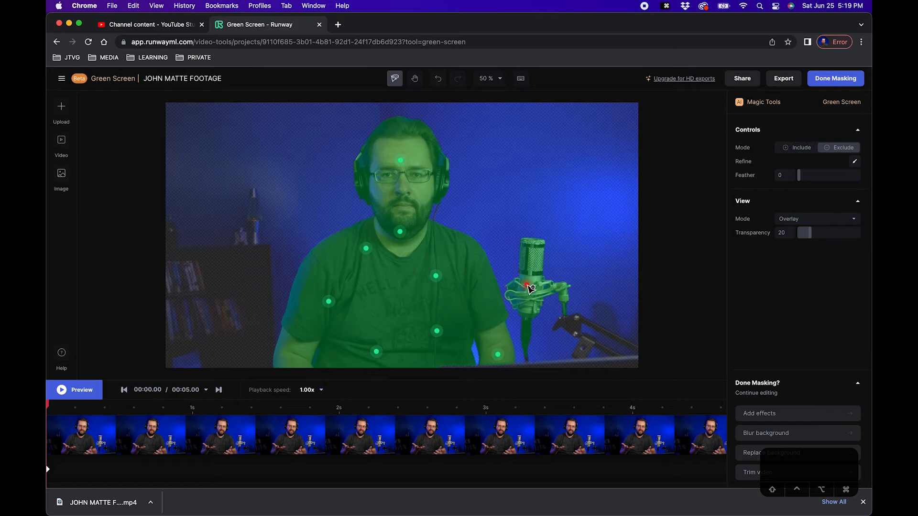
pyautogui.click(532, 258)
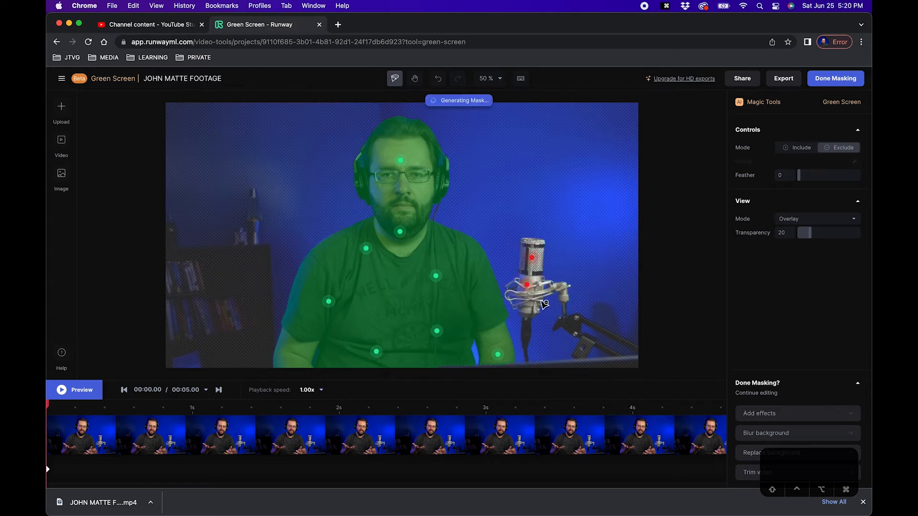
pyautogui.click(533, 306)
pyautogui.click(558, 287)
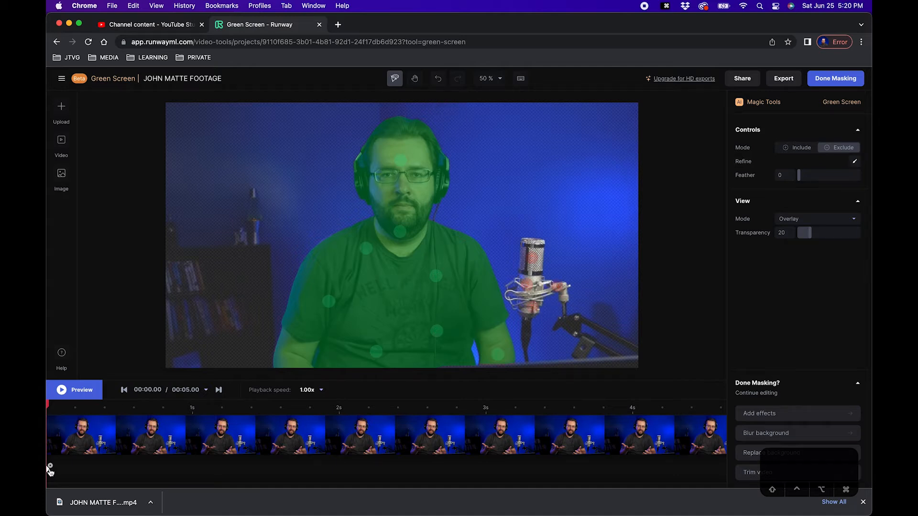
# At 2.64 s, add the missed shirt area below the hands to the mask, check an earlier frame and finish masking
pyautogui.moveTo(63, 406); pyautogui.dragTo(306, 411)
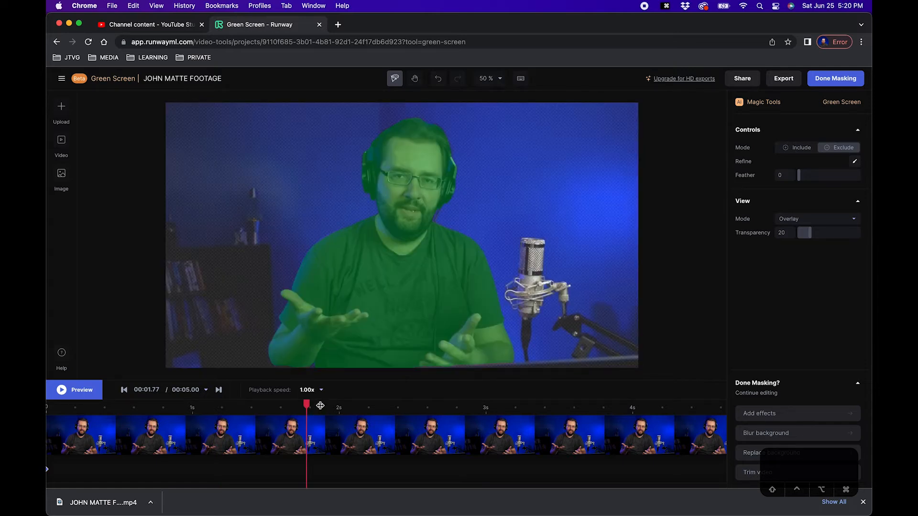
pyautogui.moveTo(320, 405); pyautogui.dragTo(434, 406)
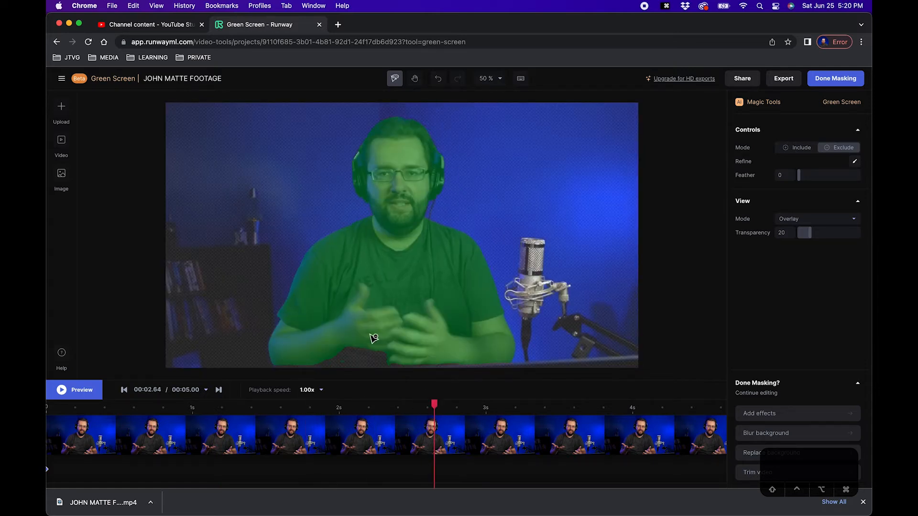
pyautogui.click(798, 148)
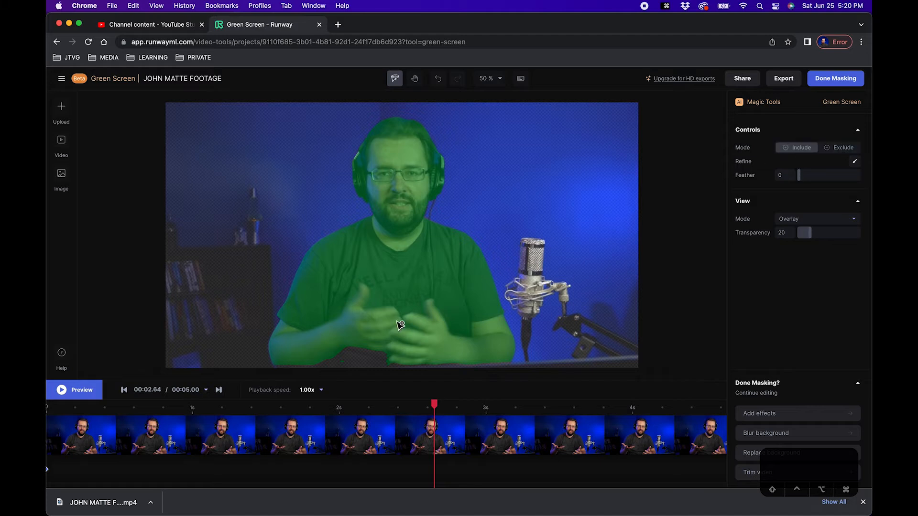
pyautogui.click(356, 358)
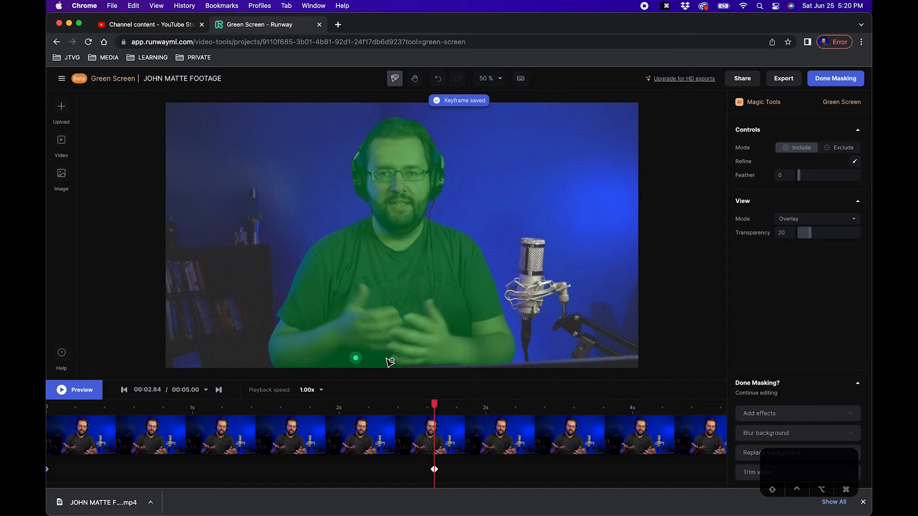
pyautogui.click(354, 405)
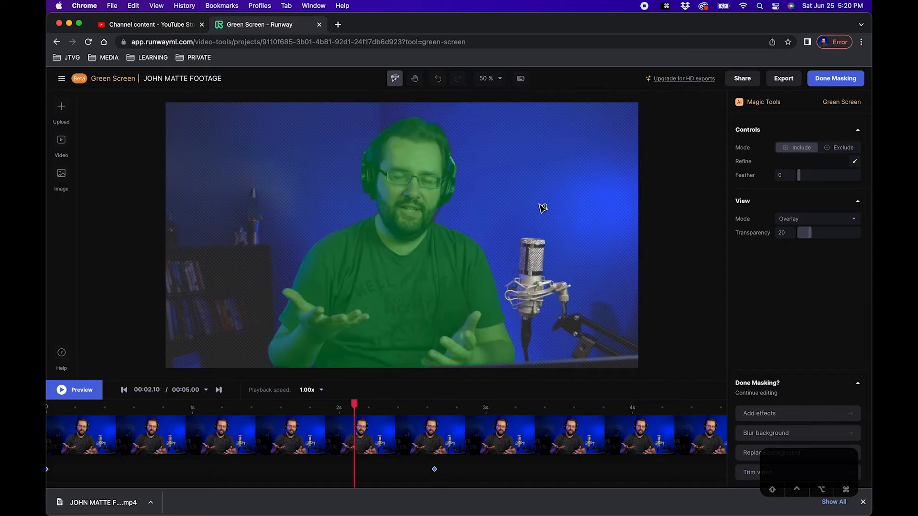
pyautogui.click(832, 81)
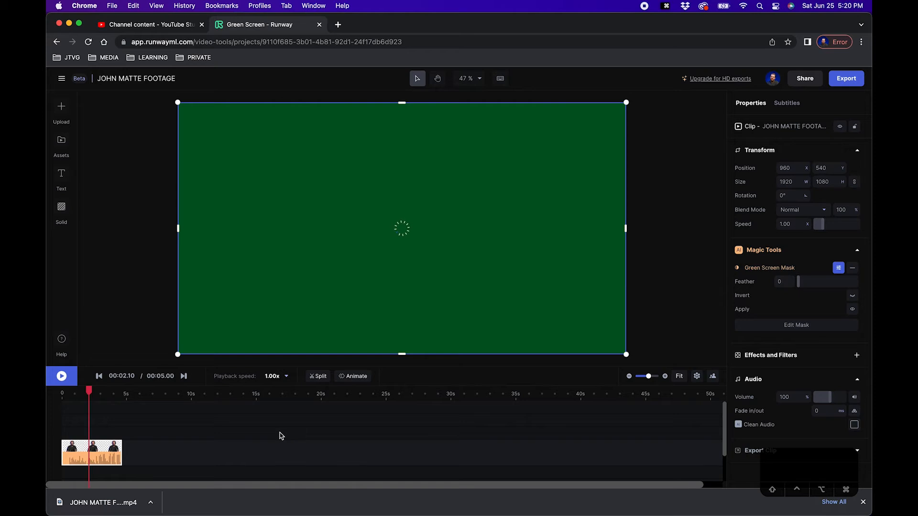
# Set the scene's background colour to black (#000000)
pyautogui.click(212, 433)
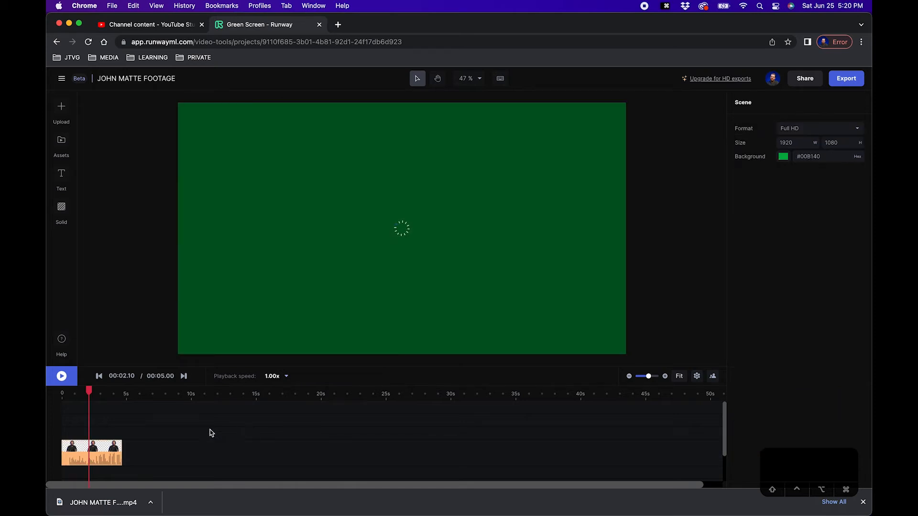
pyautogui.click(783, 157)
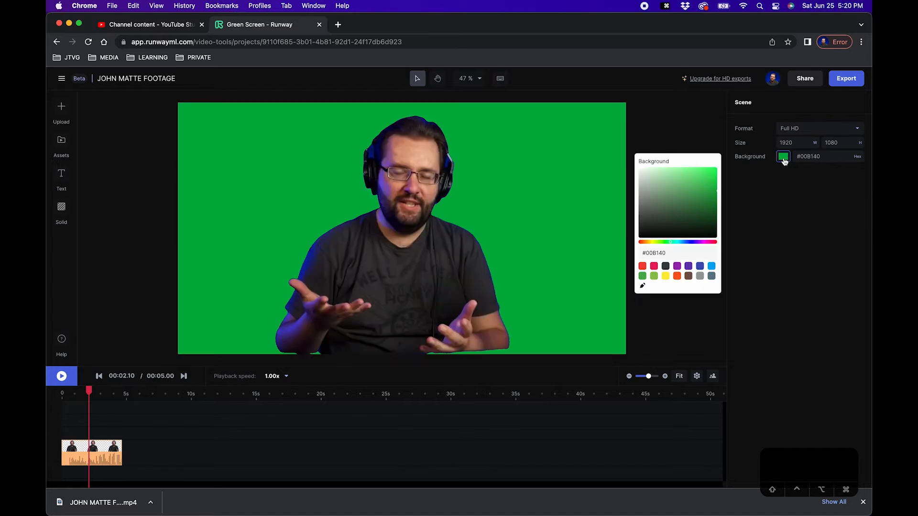
pyautogui.moveTo(677, 211); pyautogui.dragTo(629, 248)
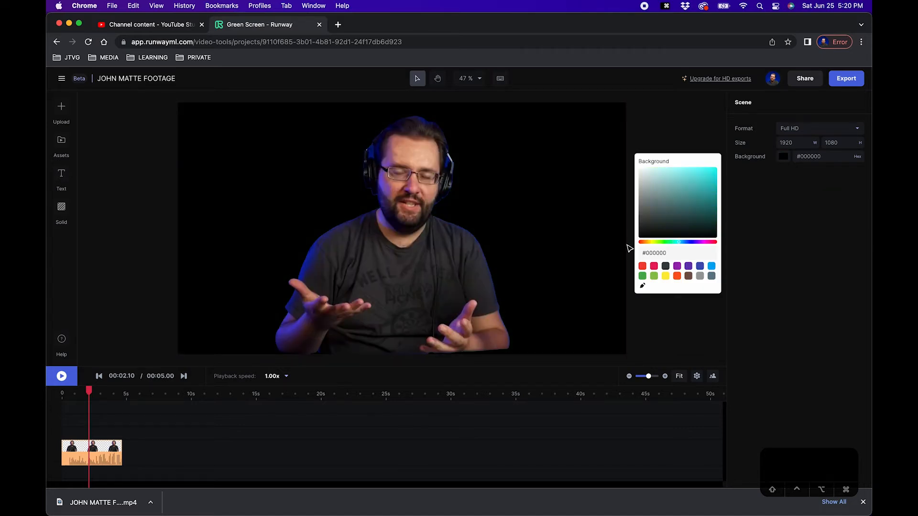
pyautogui.click(463, 434)
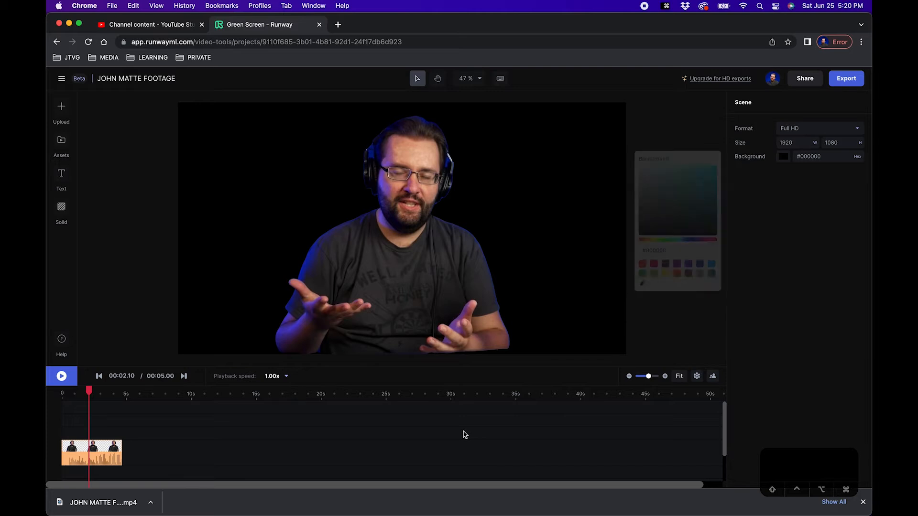
# Apply the Fill Color effect to the masked clip and set its colour to white (#FFFFFF)
pyautogui.click(91, 454)
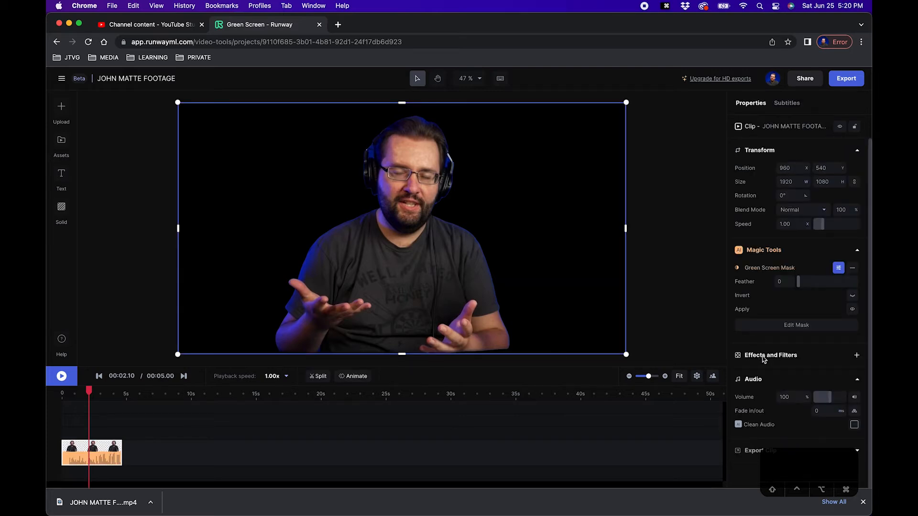
pyautogui.click(855, 356)
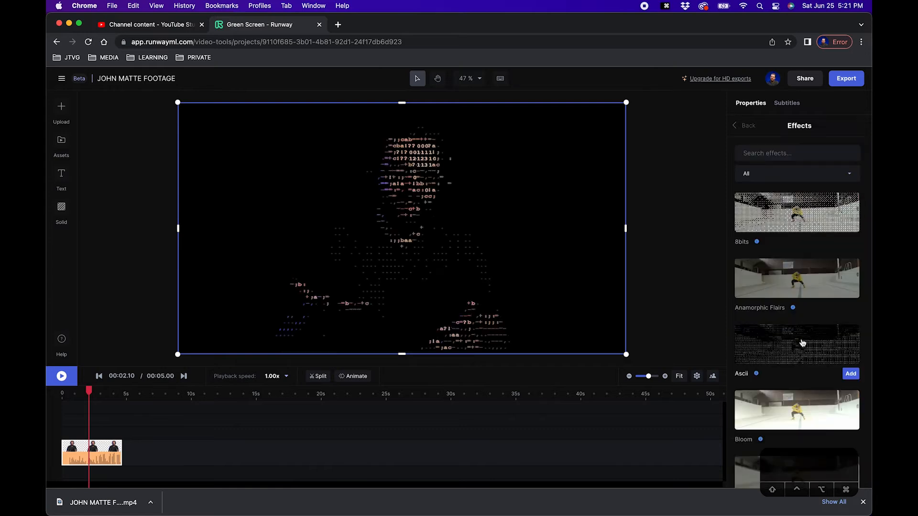
pyautogui.scroll(-10, 802, 343)
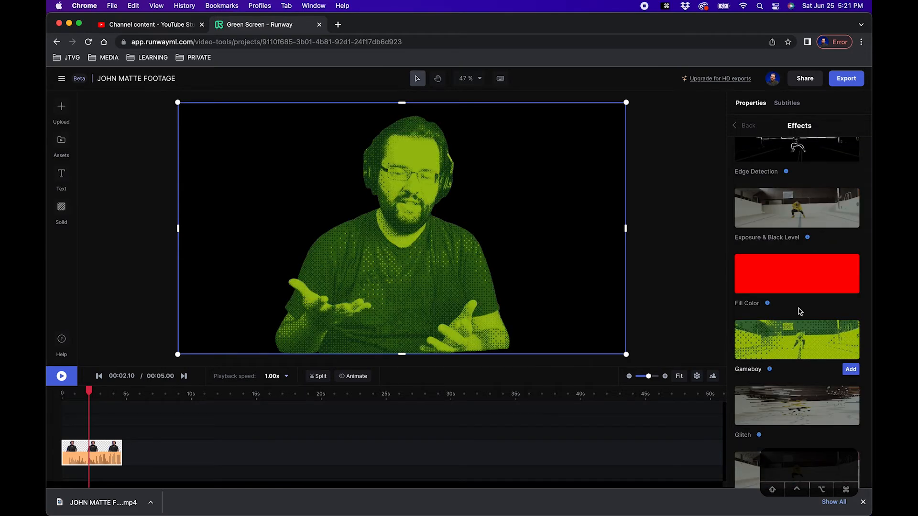
pyautogui.click(783, 273)
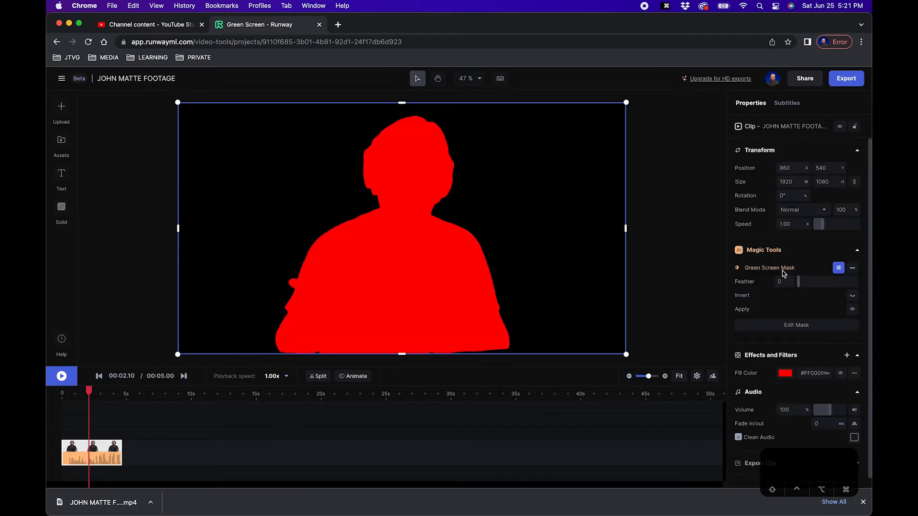
pyautogui.click(784, 375)
pyautogui.moveTo(655, 394); pyautogui.dragTo(638, 383)
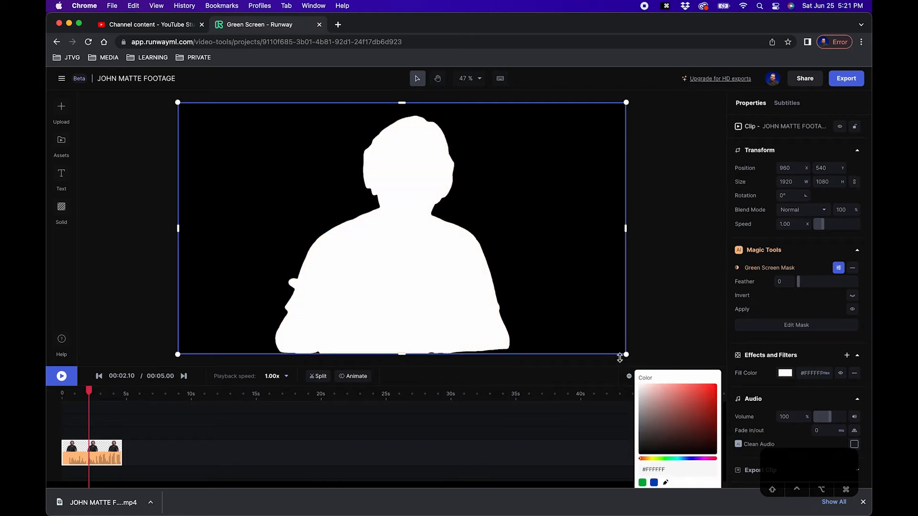
pyautogui.click(506, 440)
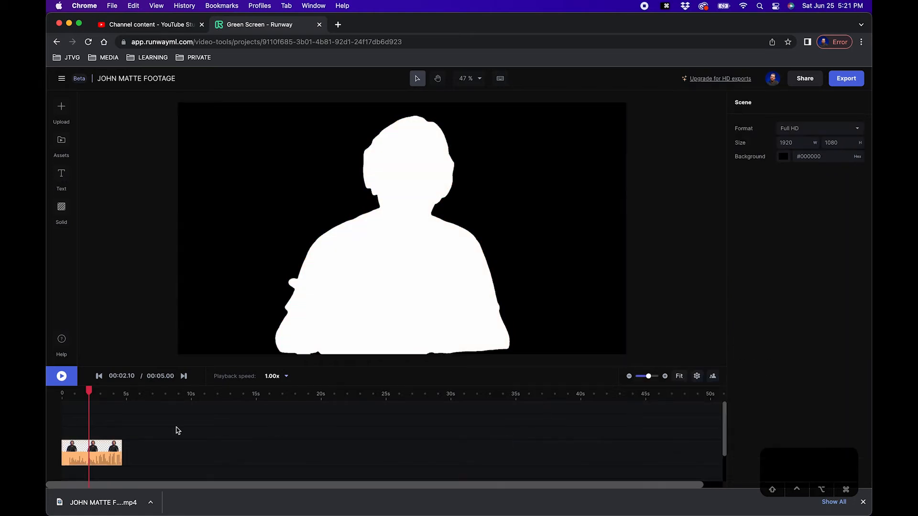
# Export the matte as a 720p MP4 named JOHN MATTE FOOTAGE 720p and return to the Assets page
pyautogui.click(844, 88)
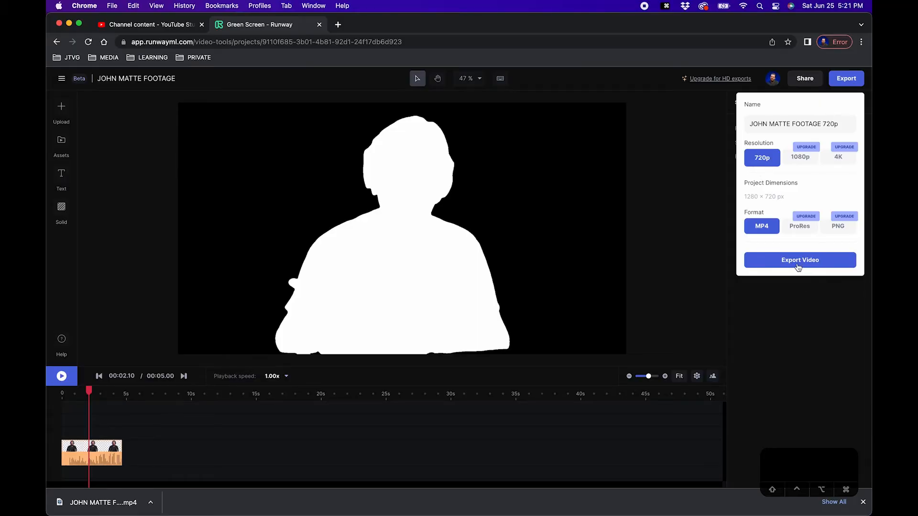
pyautogui.click(798, 264)
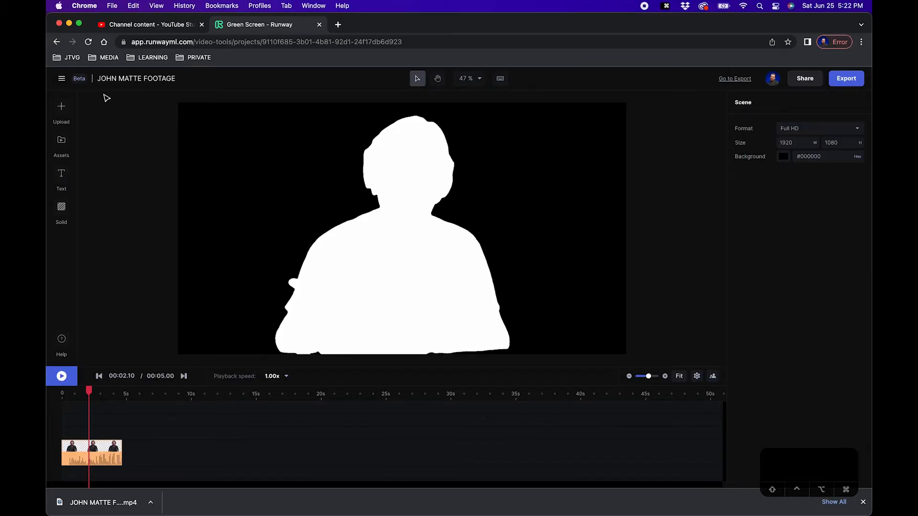
pyautogui.click(62, 79)
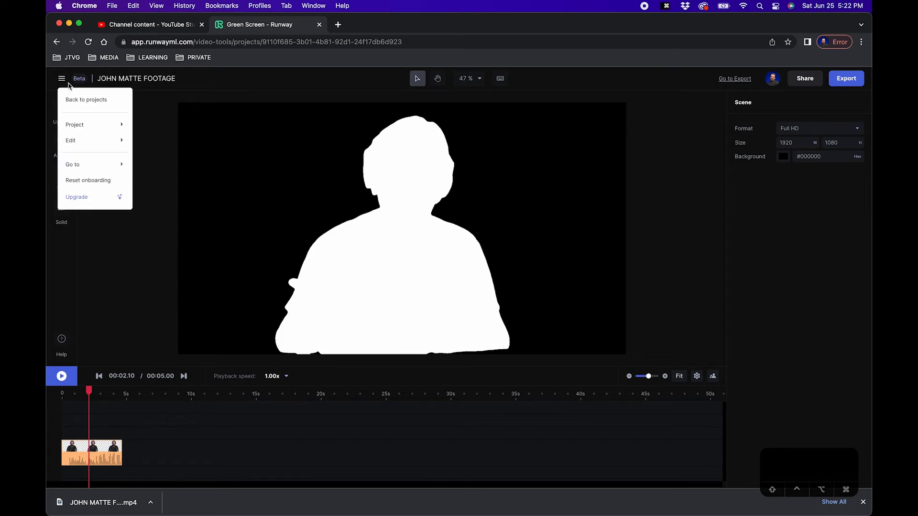
pyautogui.click(89, 100)
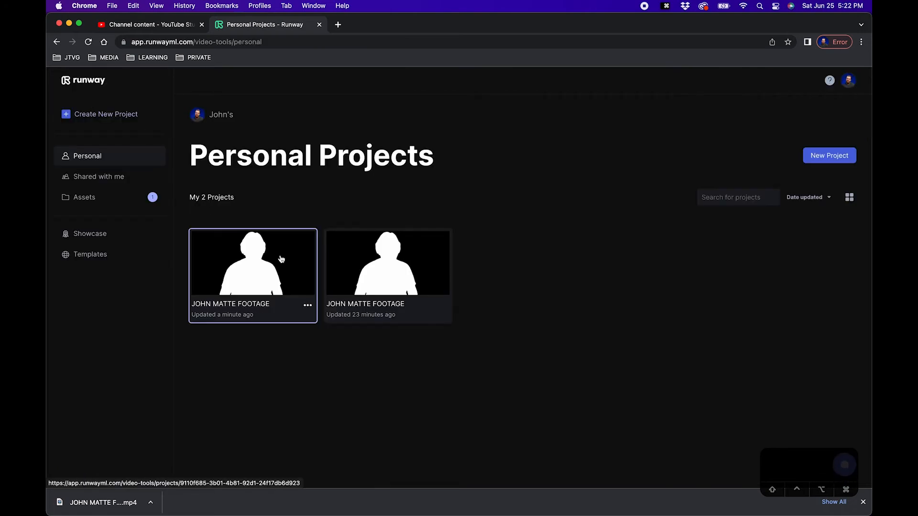
pyautogui.click(88, 198)
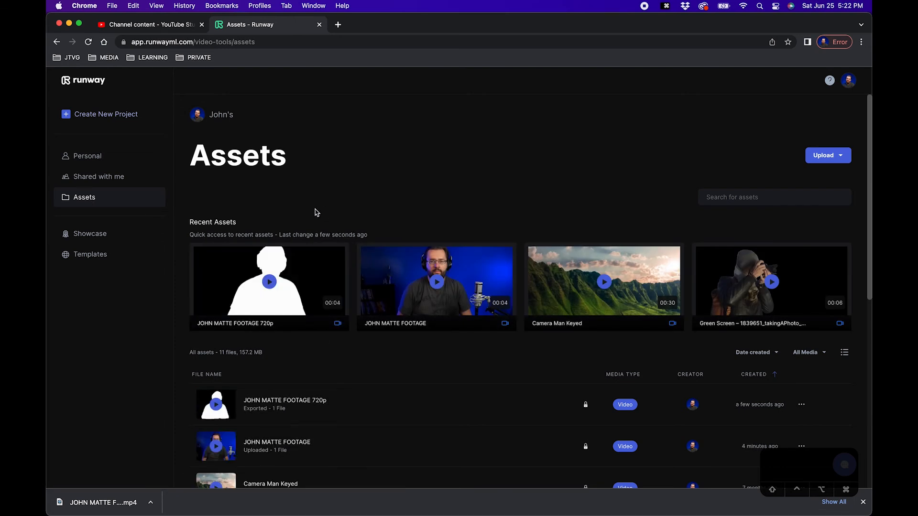
# Download the JOHN MATTE FOOTAGE 720p asset, switch to Premiere Pro and import the downloaded MP4 from the Downloads folder into the project
pyautogui.click(336, 317)
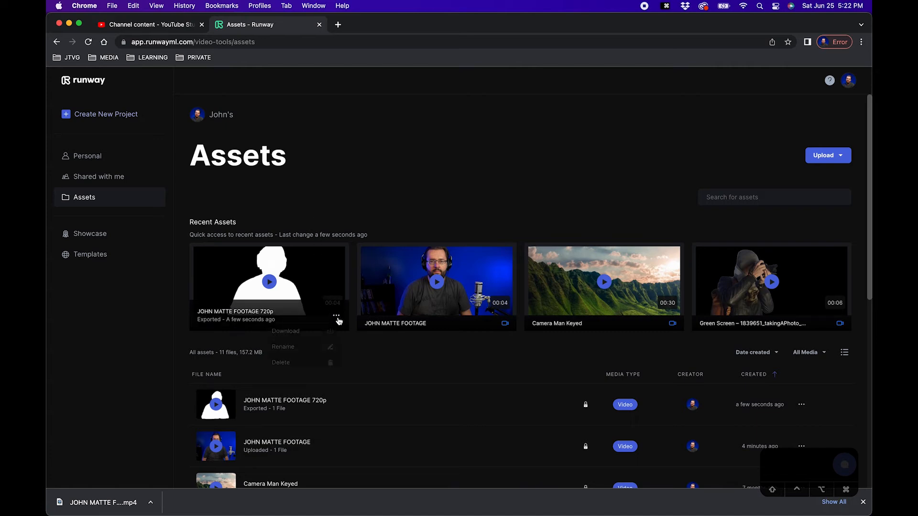
pyautogui.click(308, 334)
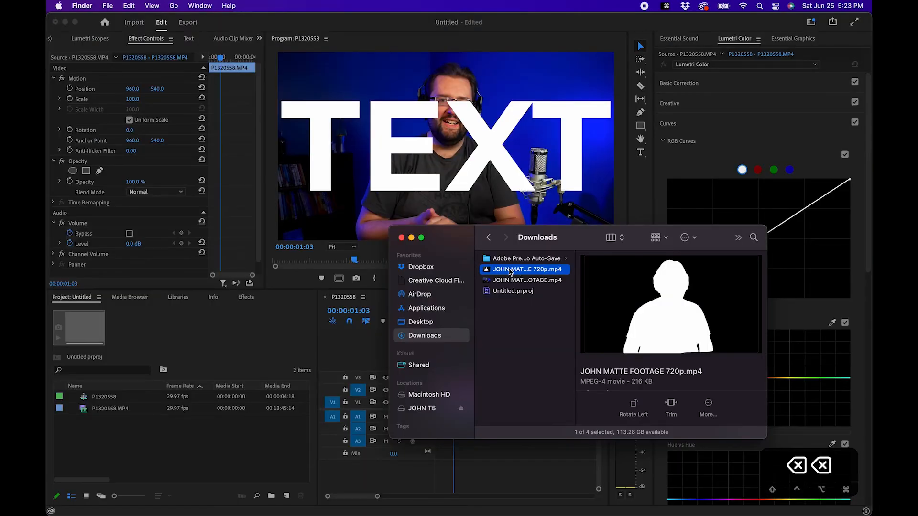
pyautogui.moveTo(509, 271); pyautogui.dragTo(158, 442)
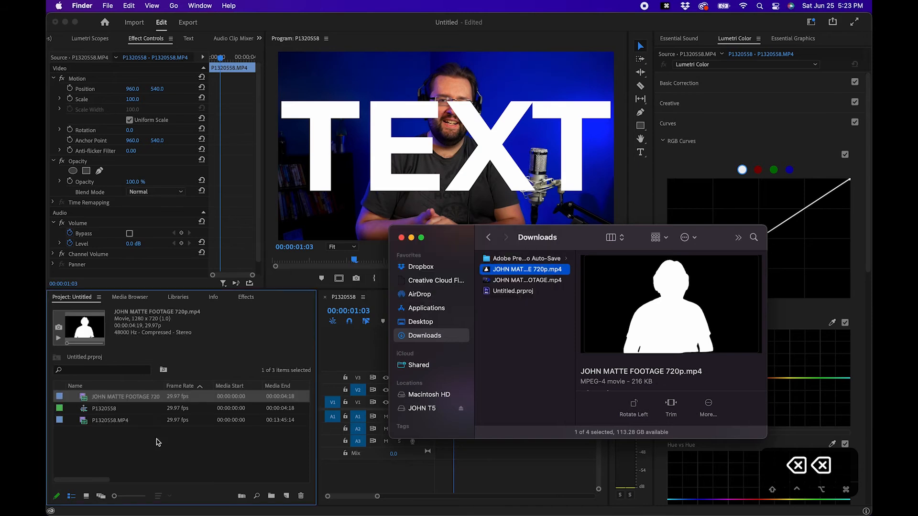
pyautogui.click(158, 442)
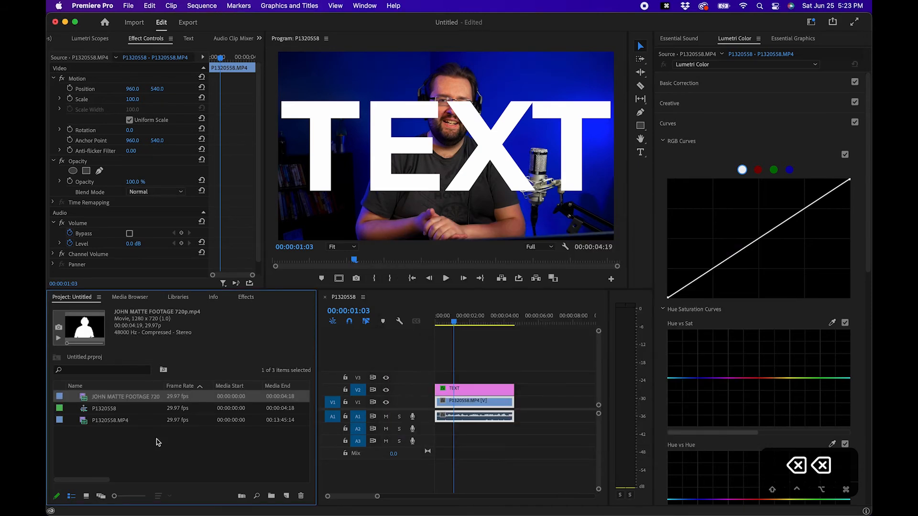
# Place only the video of JOHN MATTE FOOTAGE 720p on track V3, above the TEXT clip and aligned with the sequence start
pyautogui.doubleClick(86, 400)
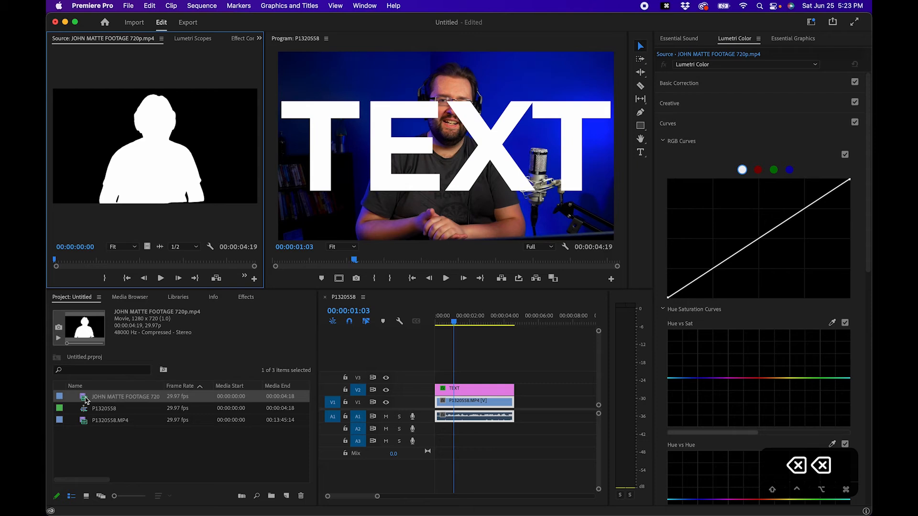
pyautogui.moveTo(147, 246); pyautogui.dragTo(472, 375)
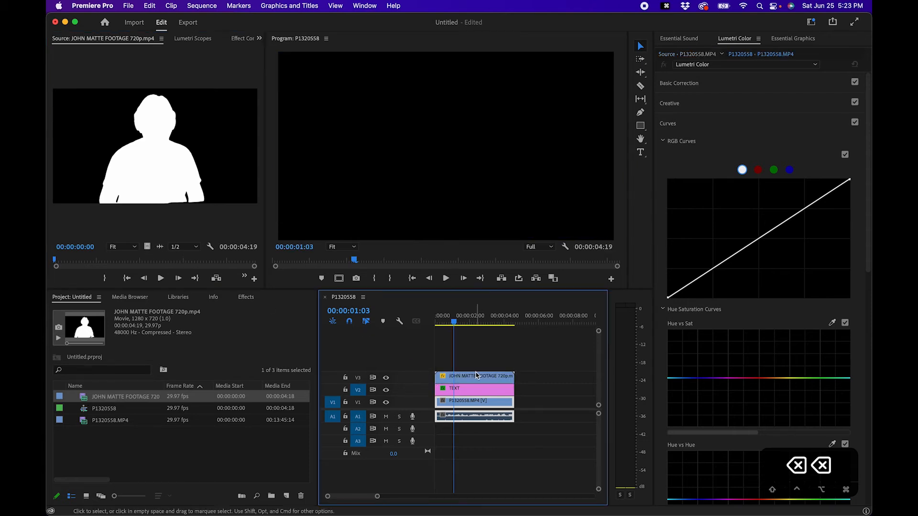
pyautogui.click(477, 375)
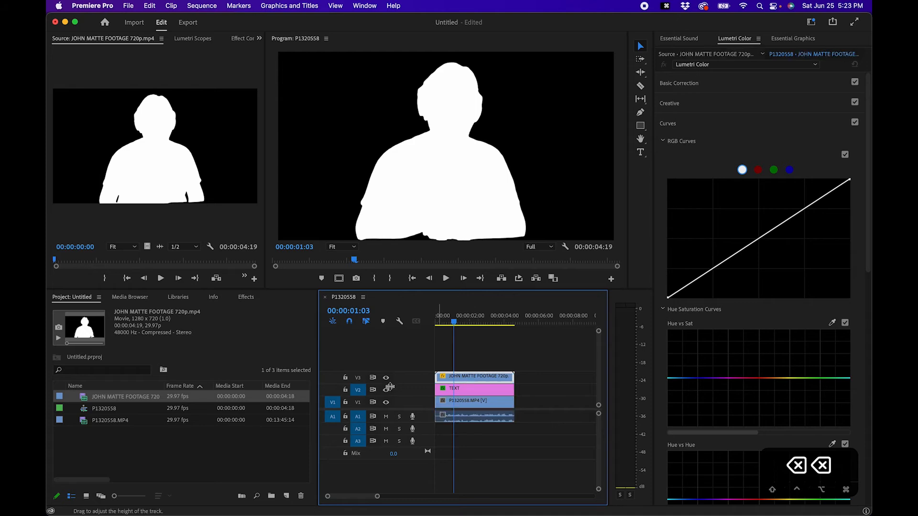
# Hide the V3 matte track and play the opening of the sequence to review the text animation
pyautogui.click(385, 377)
pyautogui.click(466, 388)
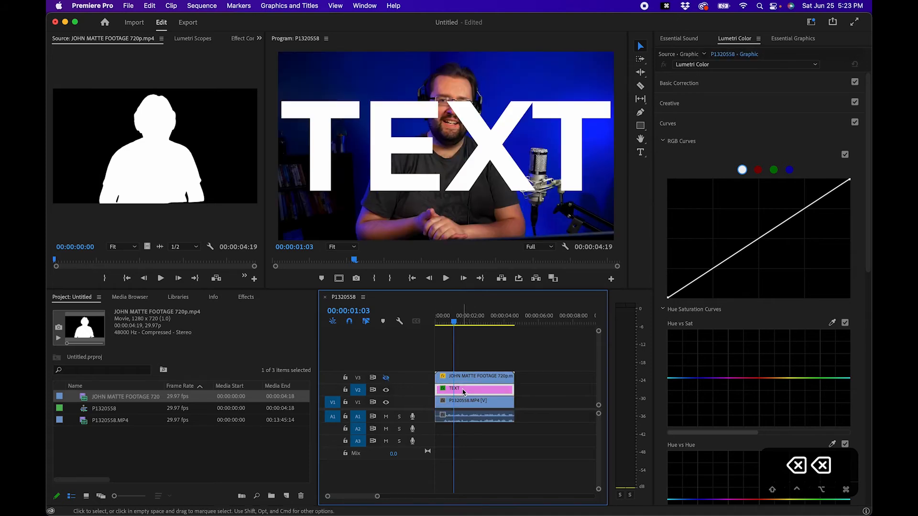
pyautogui.moveTo(450, 319); pyautogui.dragTo(436, 319)
pyautogui.click(479, 342)
pyautogui.press('space')
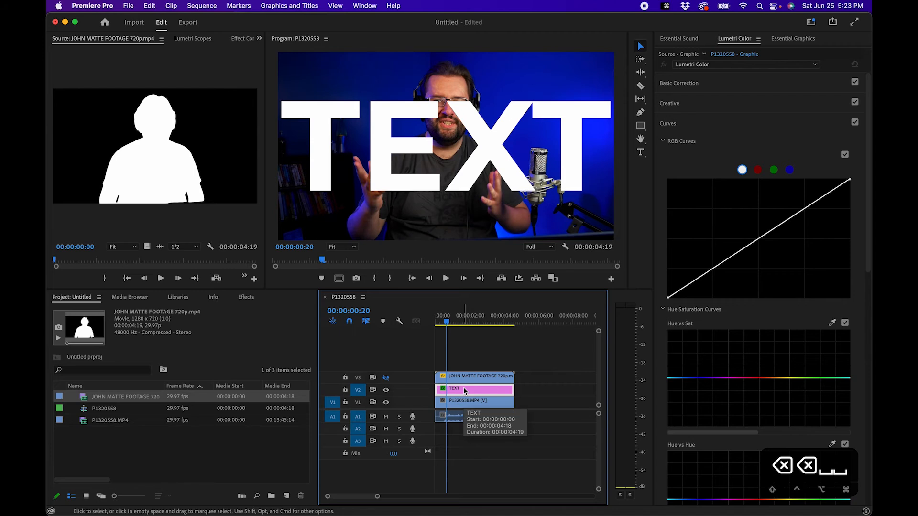
pyautogui.press('space')
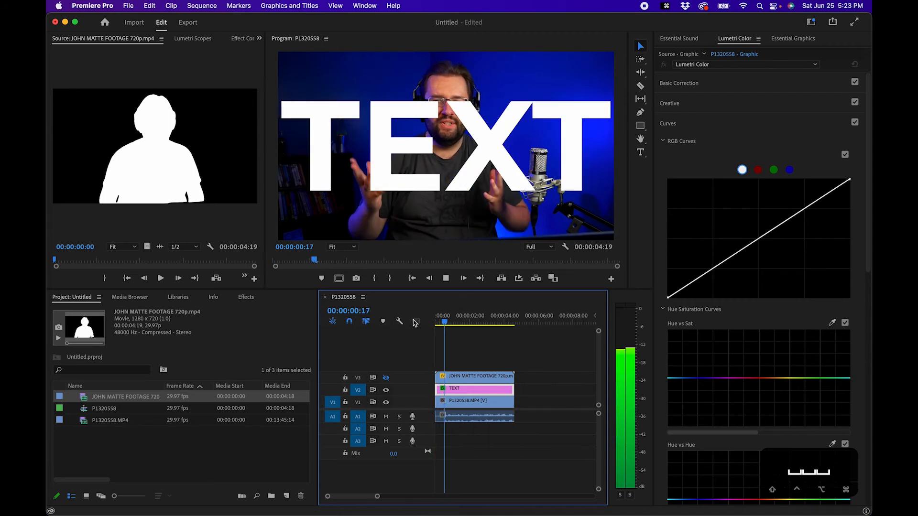
pyautogui.press('space')
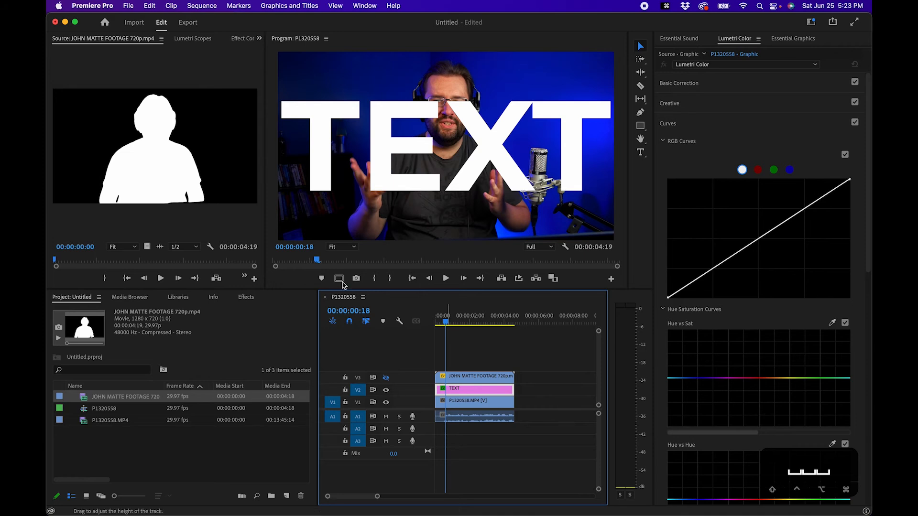
# Nest the keyframed TEXT clip as a sequence named TEXT Nested and turn the V3 matte track's output back on
pyautogui.click(240, 38)
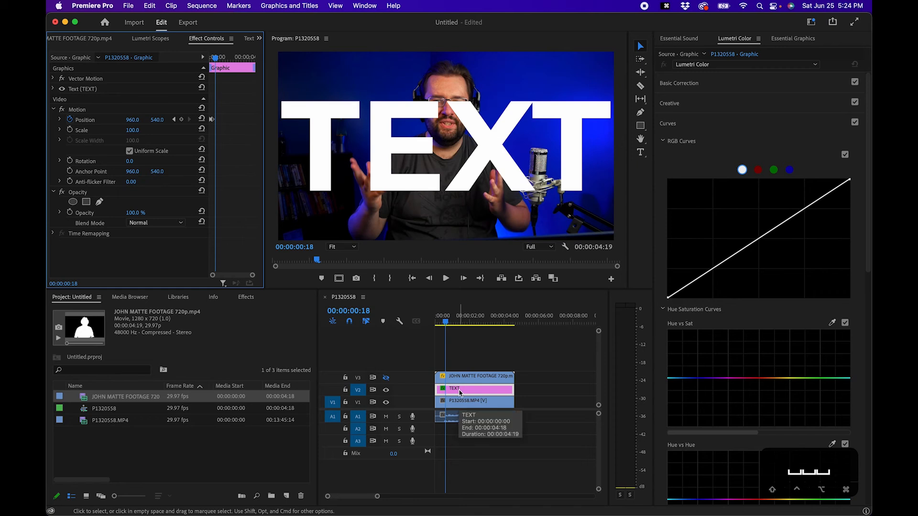
pyautogui.rightClick(459, 393)
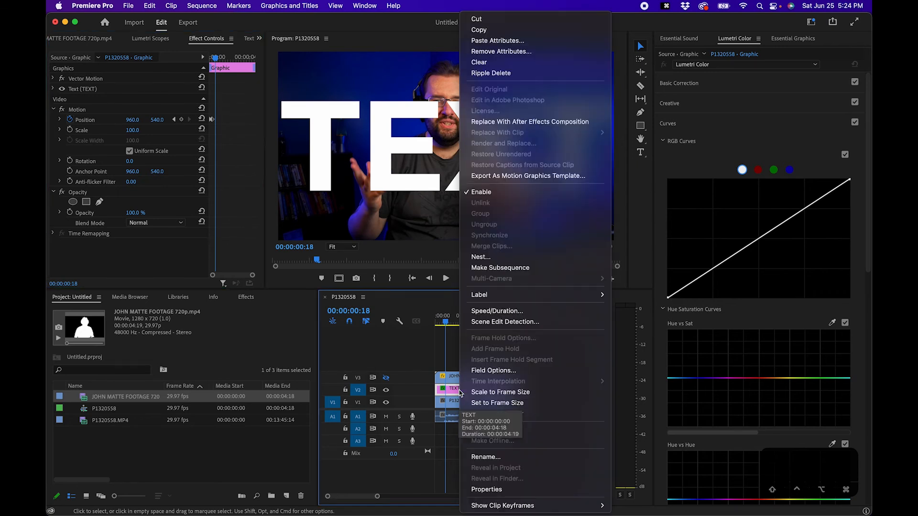
pyautogui.click(492, 256)
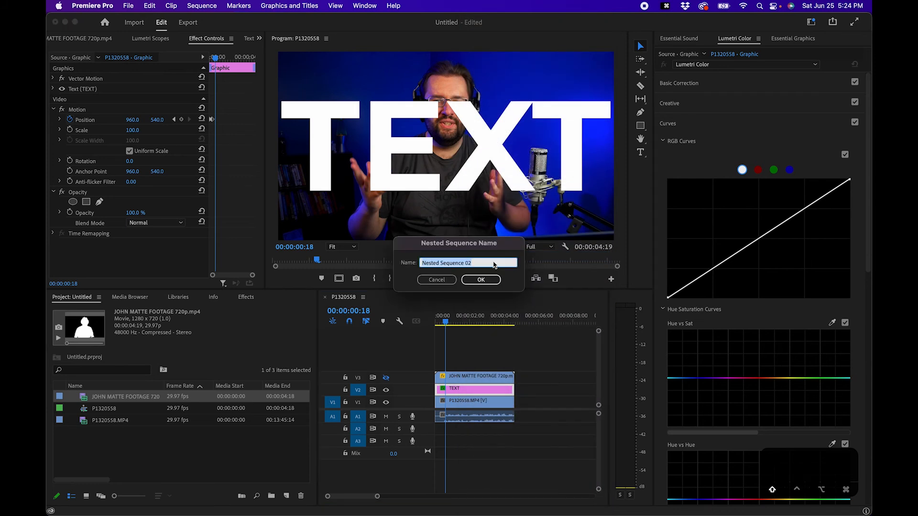
pyautogui.write('TEXT N')
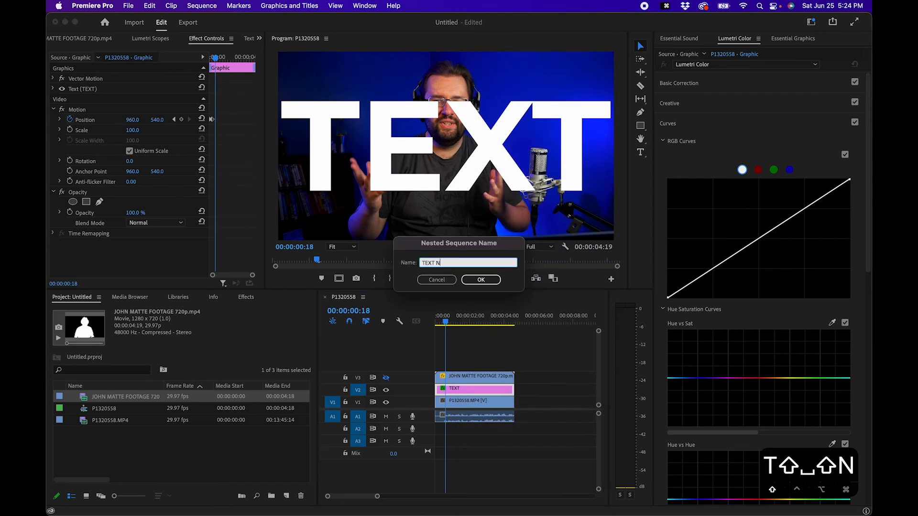
pyautogui.write('ested')
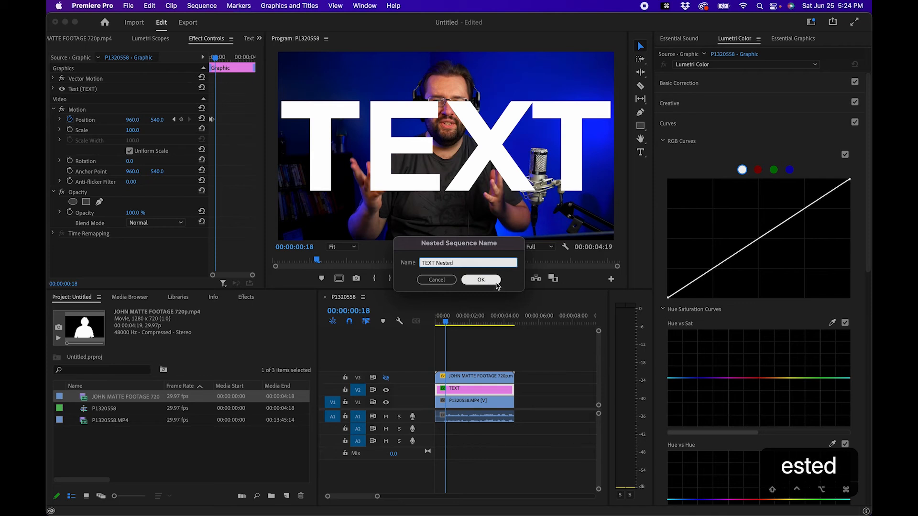
pyautogui.click(480, 279)
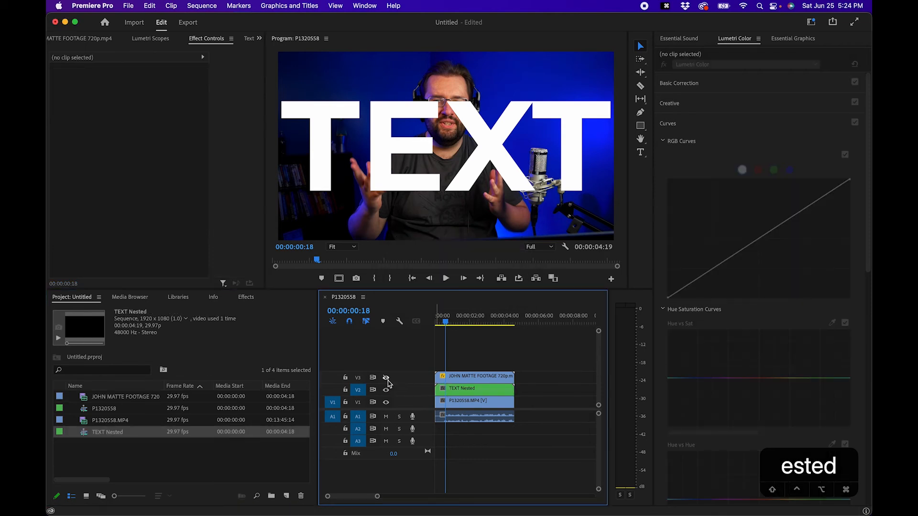
pyautogui.click(385, 377)
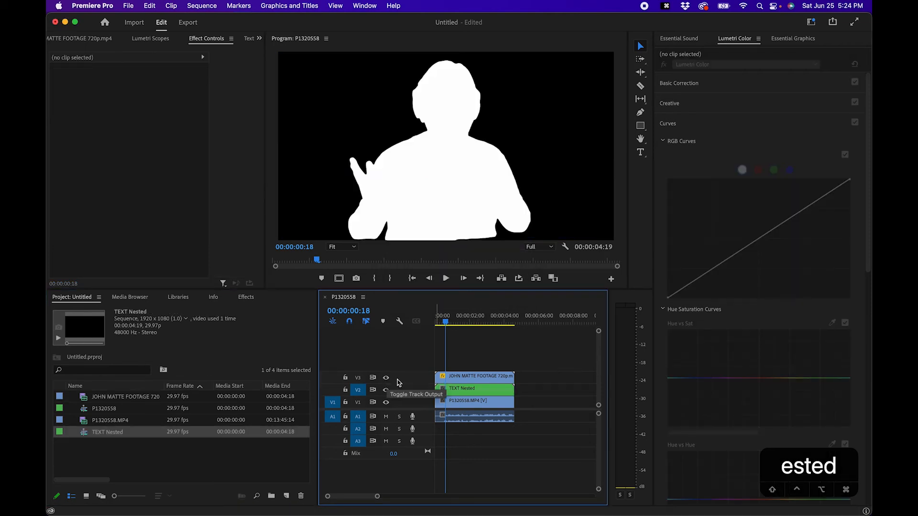
# Find the Track Matte Key effect and apply it to the TEXT Nested clip on V2
pyautogui.click(457, 393)
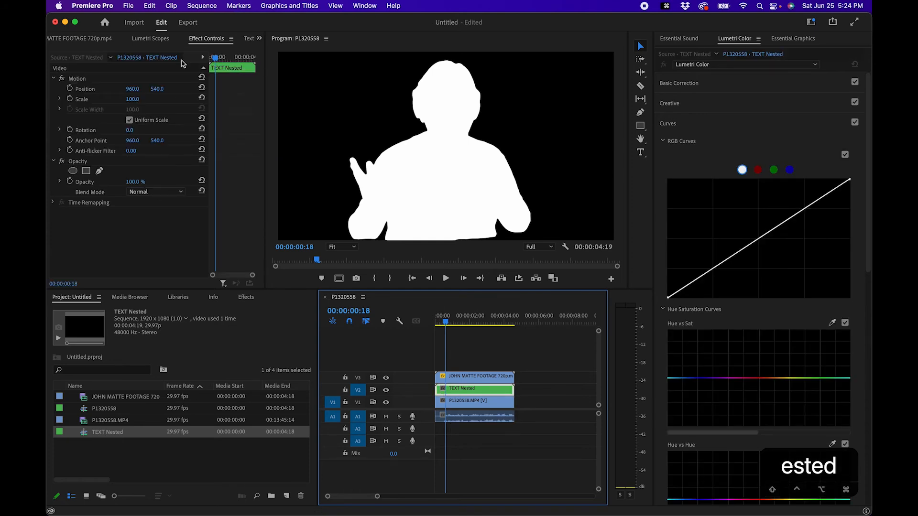
pyautogui.click(245, 297)
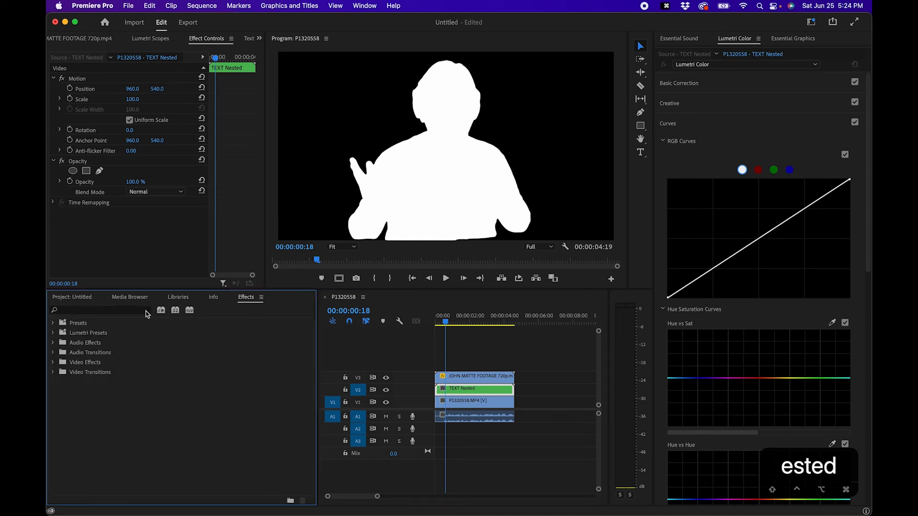
pyautogui.click(124, 311)
pyautogui.write('track')
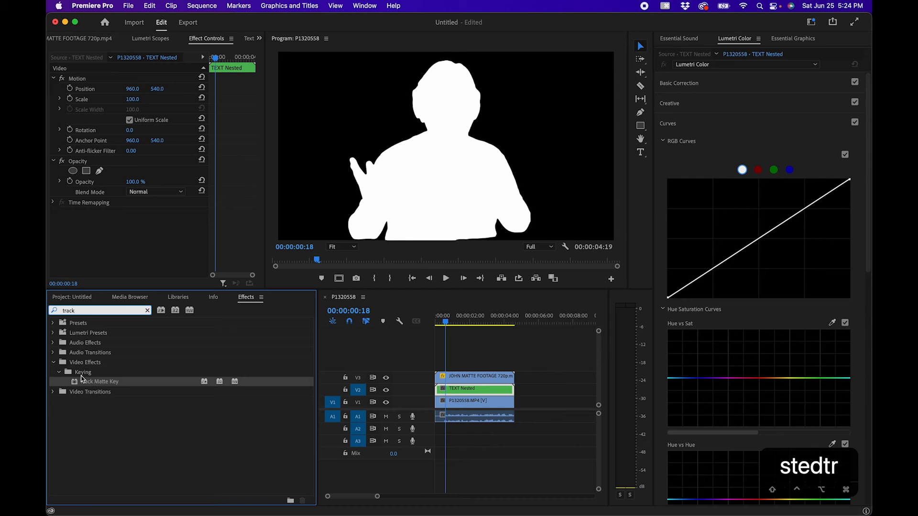
pyautogui.moveTo(95, 386); pyautogui.dragTo(470, 394)
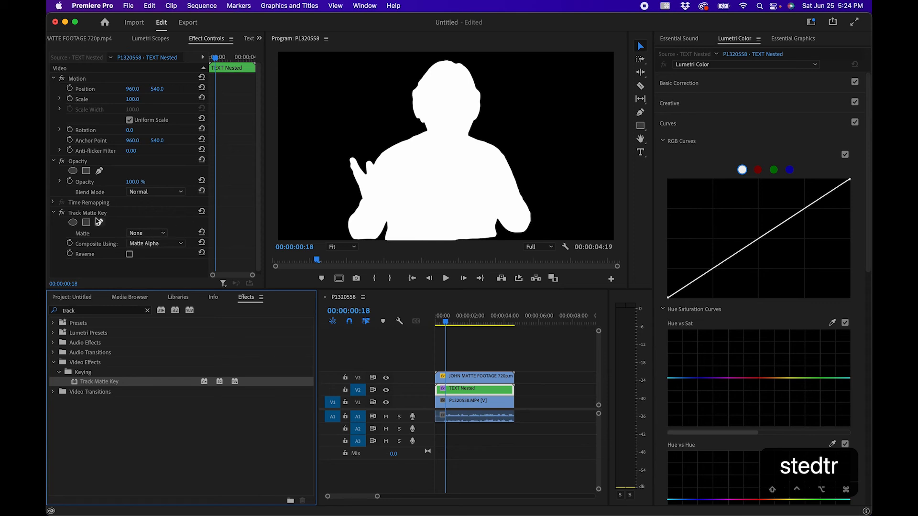
# Set the Track Matte Key's matte to Video 3, composite using Matte Luma, and enable Reverse
pyautogui.click(152, 234)
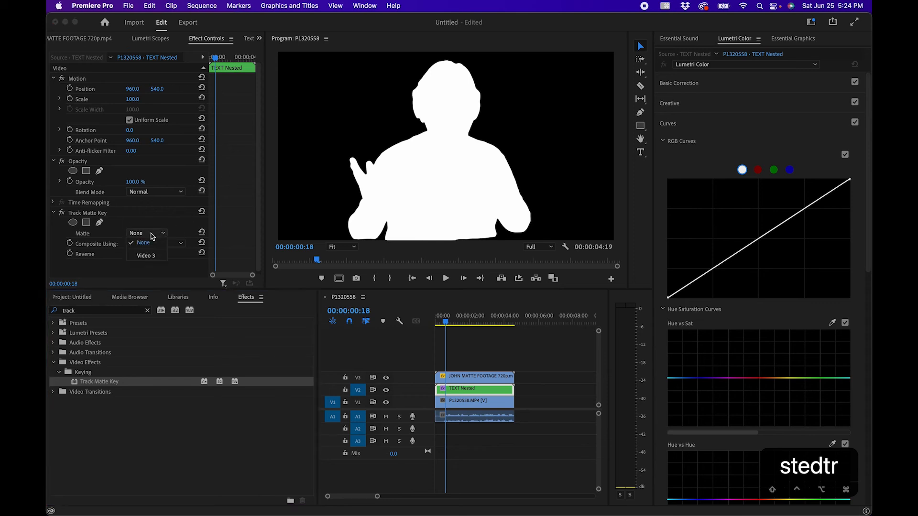
pyautogui.click(148, 256)
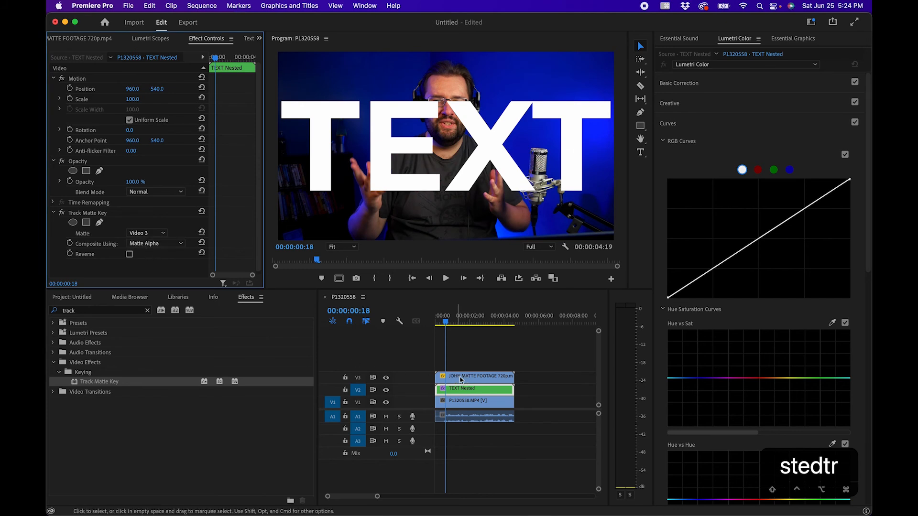
pyautogui.click(142, 247)
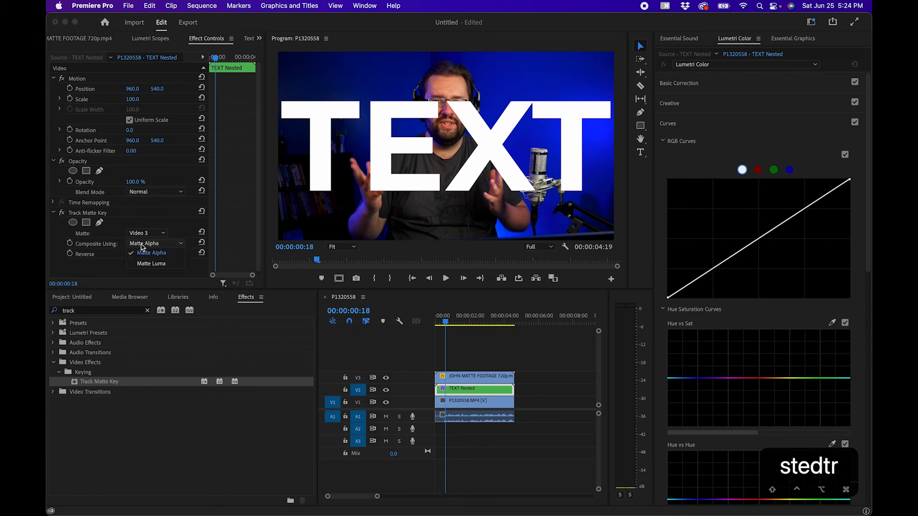
pyautogui.click(146, 264)
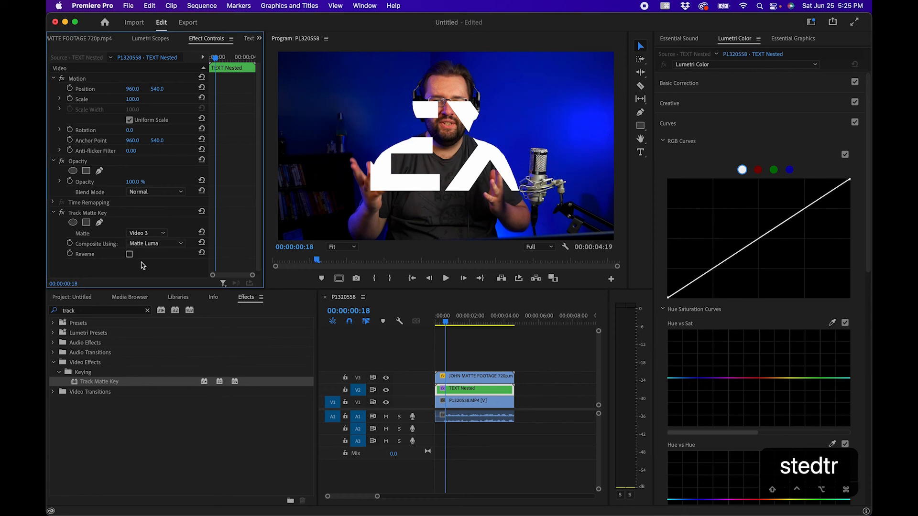
pyautogui.click(130, 255)
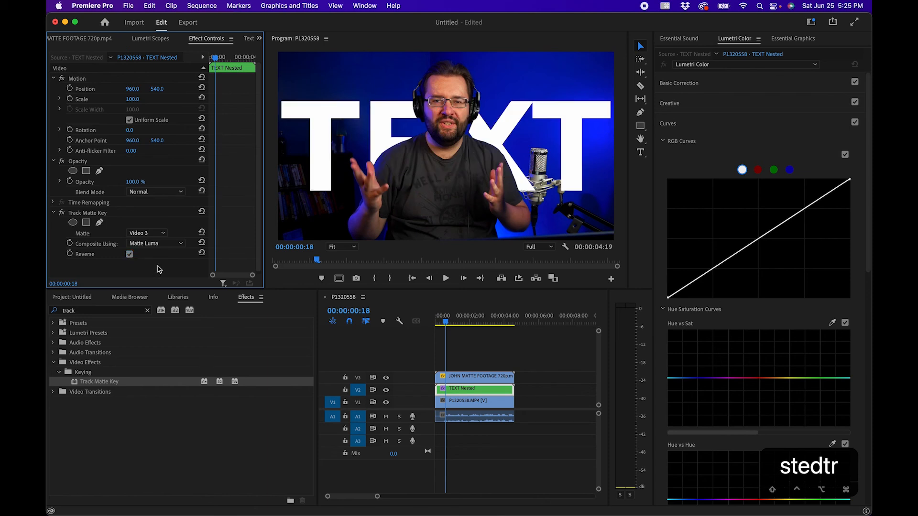
# Play the sequence from the start and inspect the matte edges around the headphones at 400% zoom
pyautogui.click(476, 348)
pyautogui.press('Home')
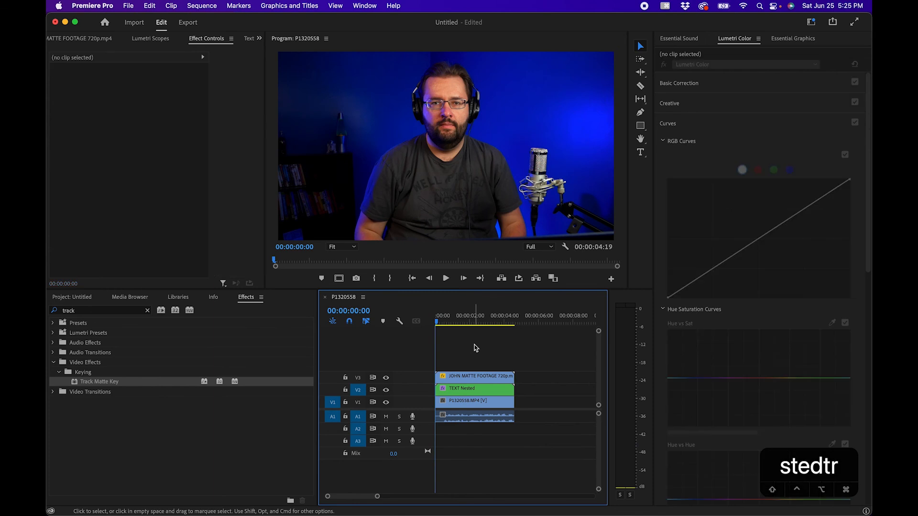
pyautogui.press('space')
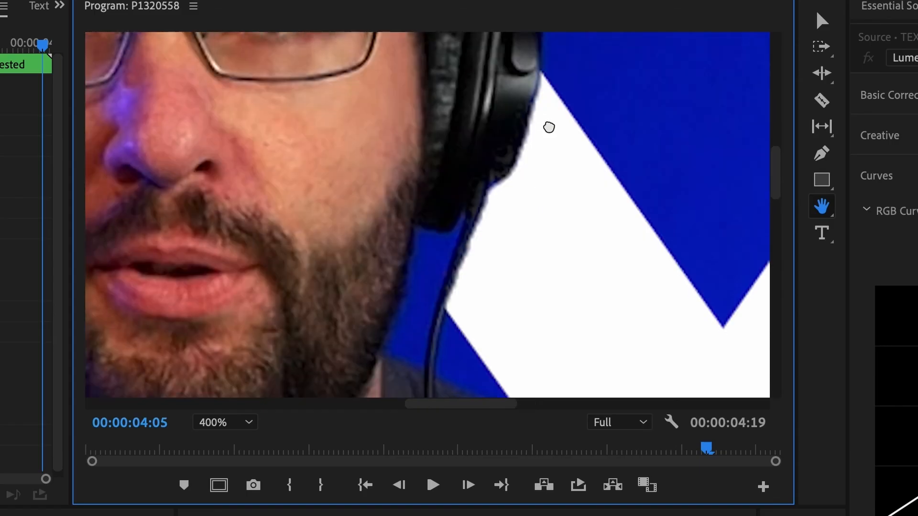
pyautogui.moveTo(502, 99); pyautogui.dragTo(573, 223)
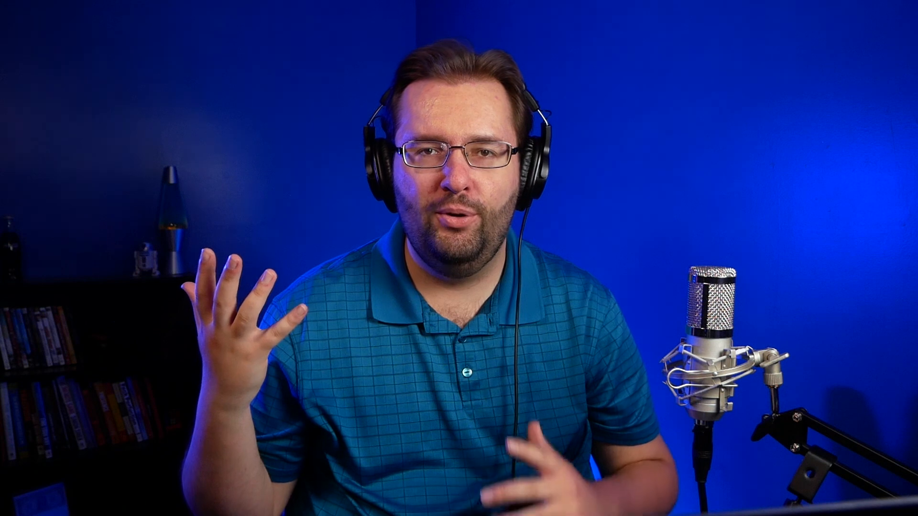